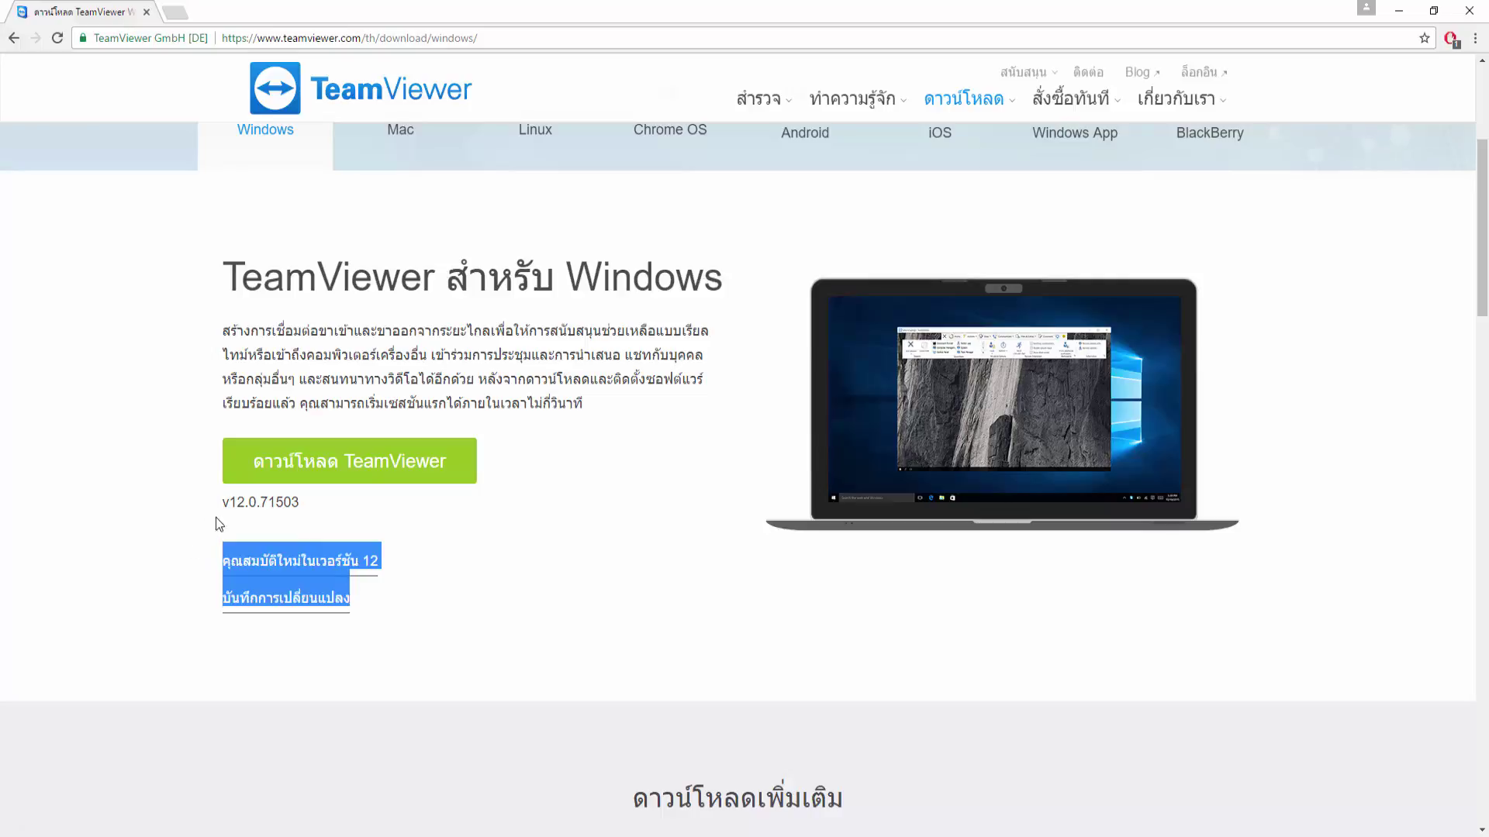
Step: Clear the stray link selection on the TeamViewer for Windows download page offering v12.0.71503
{"action": "left_click", "coordinate": [243, 516]}
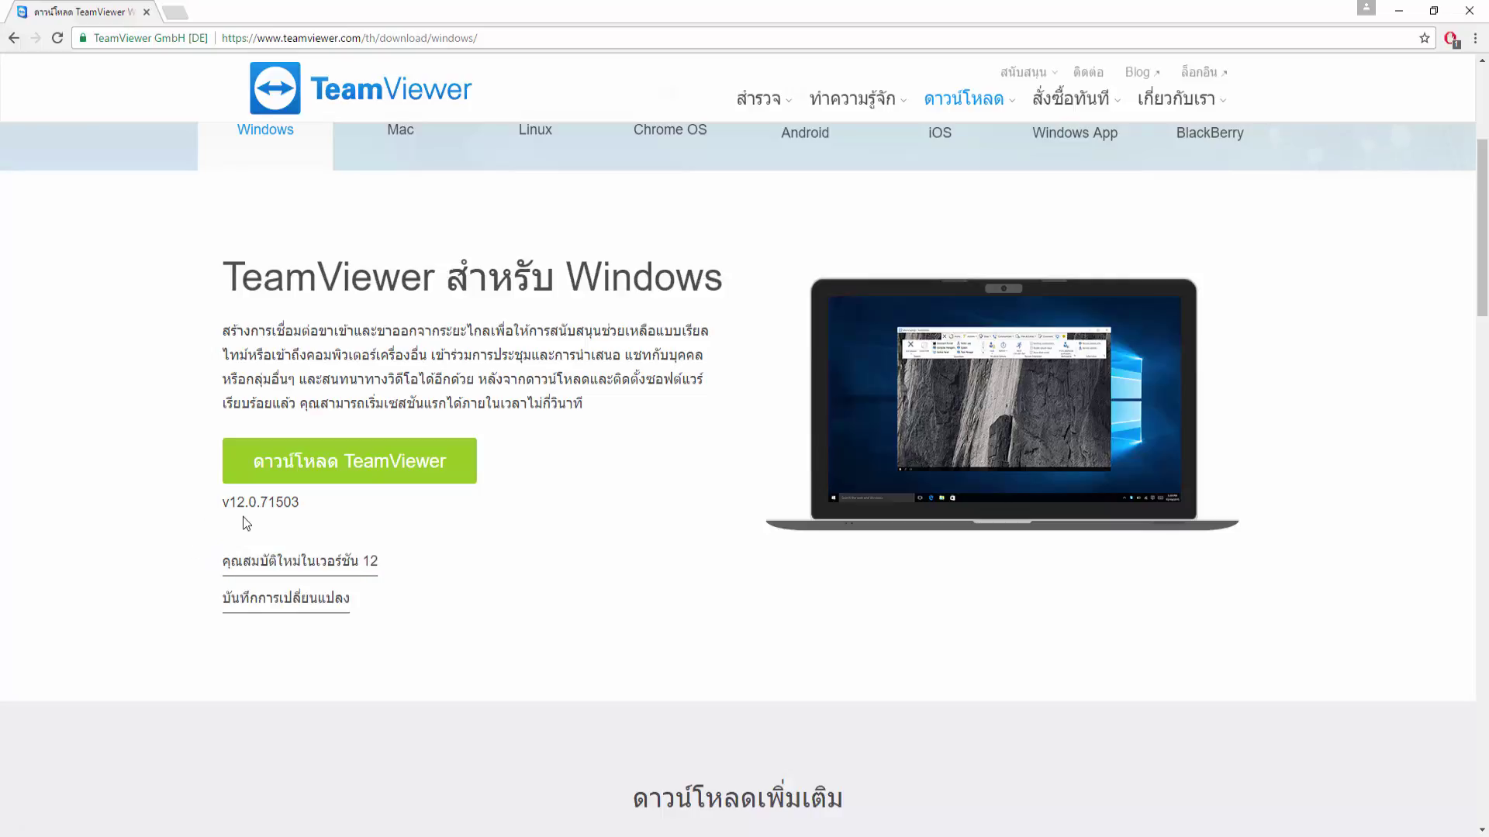
Step: Download the 12.3 MB TeamViewer_Setup.exe installer and run it from Chrome's download shelf
{"action": "left_click", "coordinate": [361, 473]}
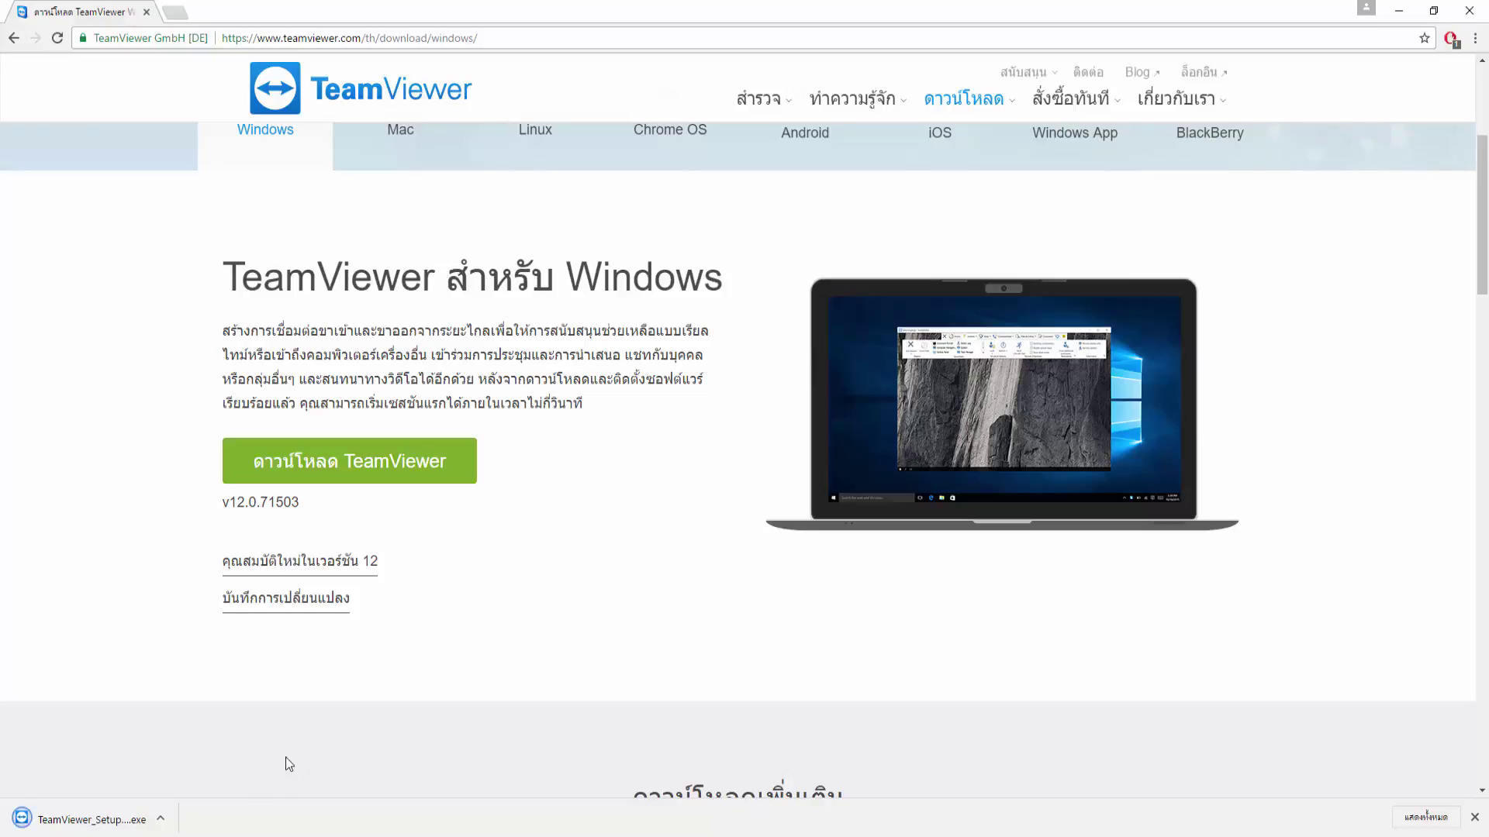
{"action": "scroll", "coordinate": [170, 701], "scroll_direction": "up", "scroll_amount": 1}
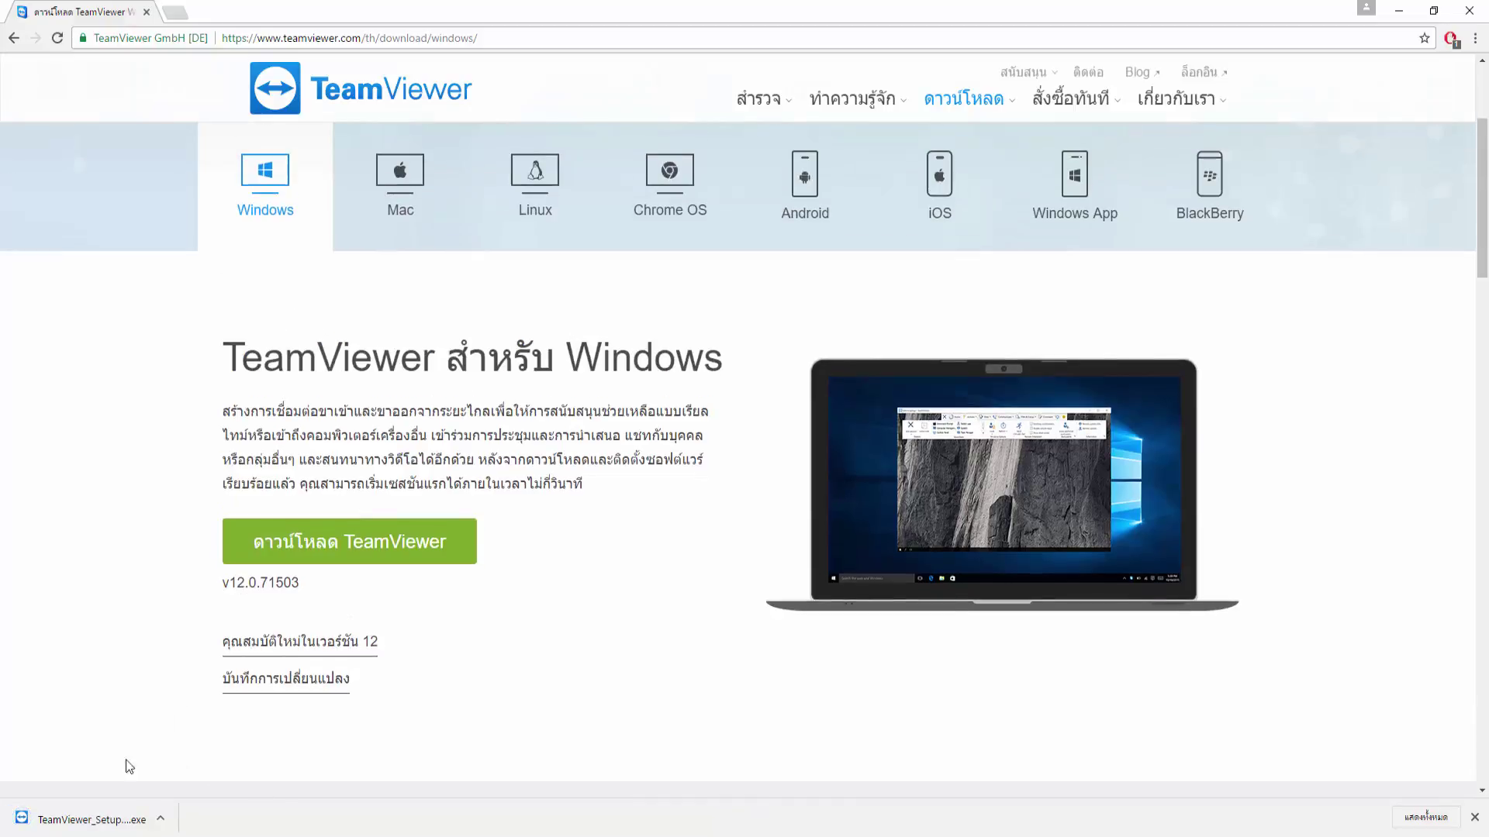
{"action": "left_click", "coordinate": [112, 822]}
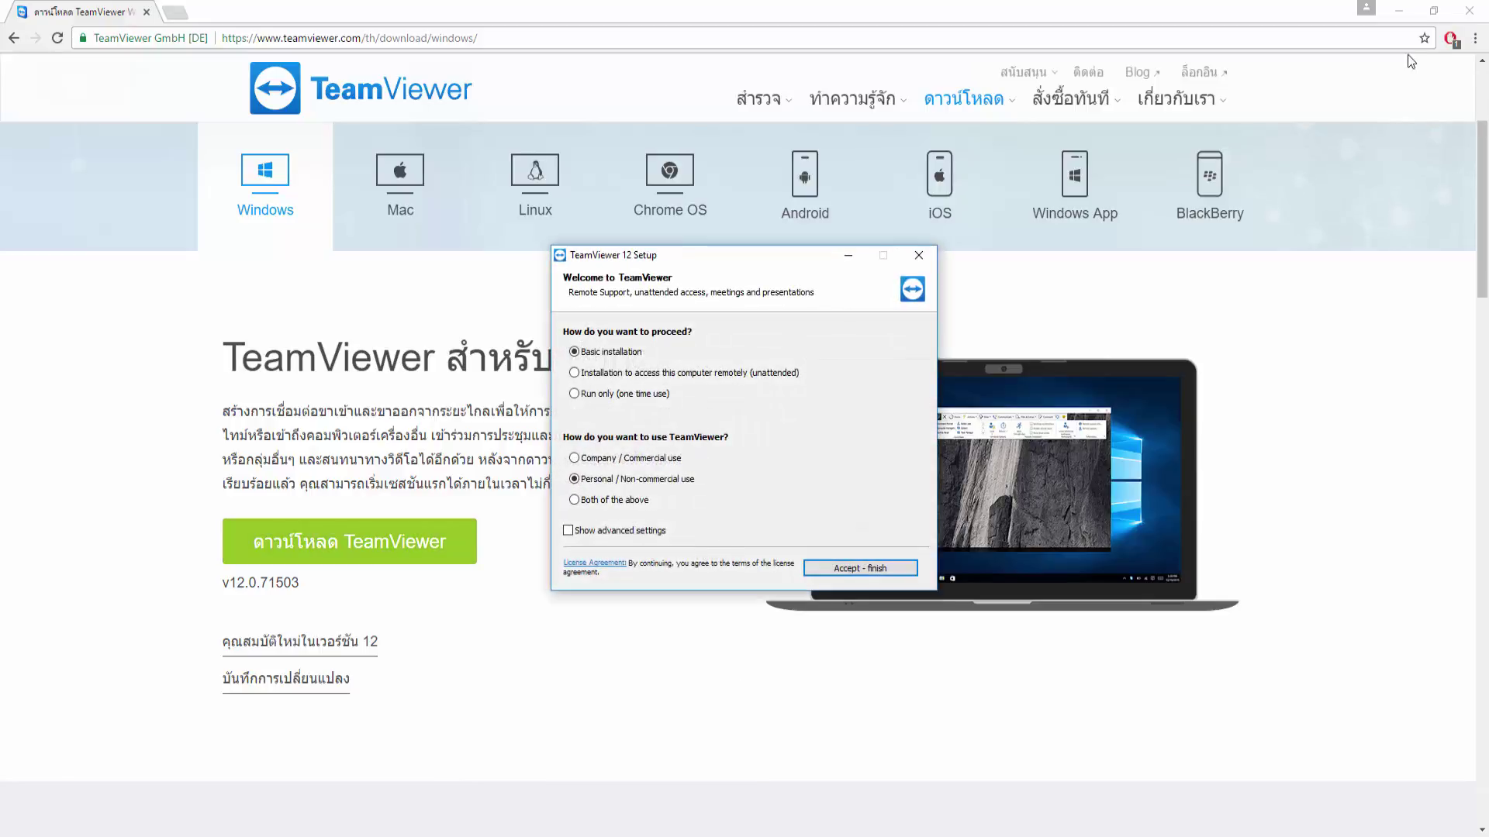
Step: Install TeamViewer 12 using Basic installation for Personal / Non-commercial use
{"action": "left_click", "coordinate": [1402, 17]}
{"action": "left_click", "coordinate": [1401, 17]}
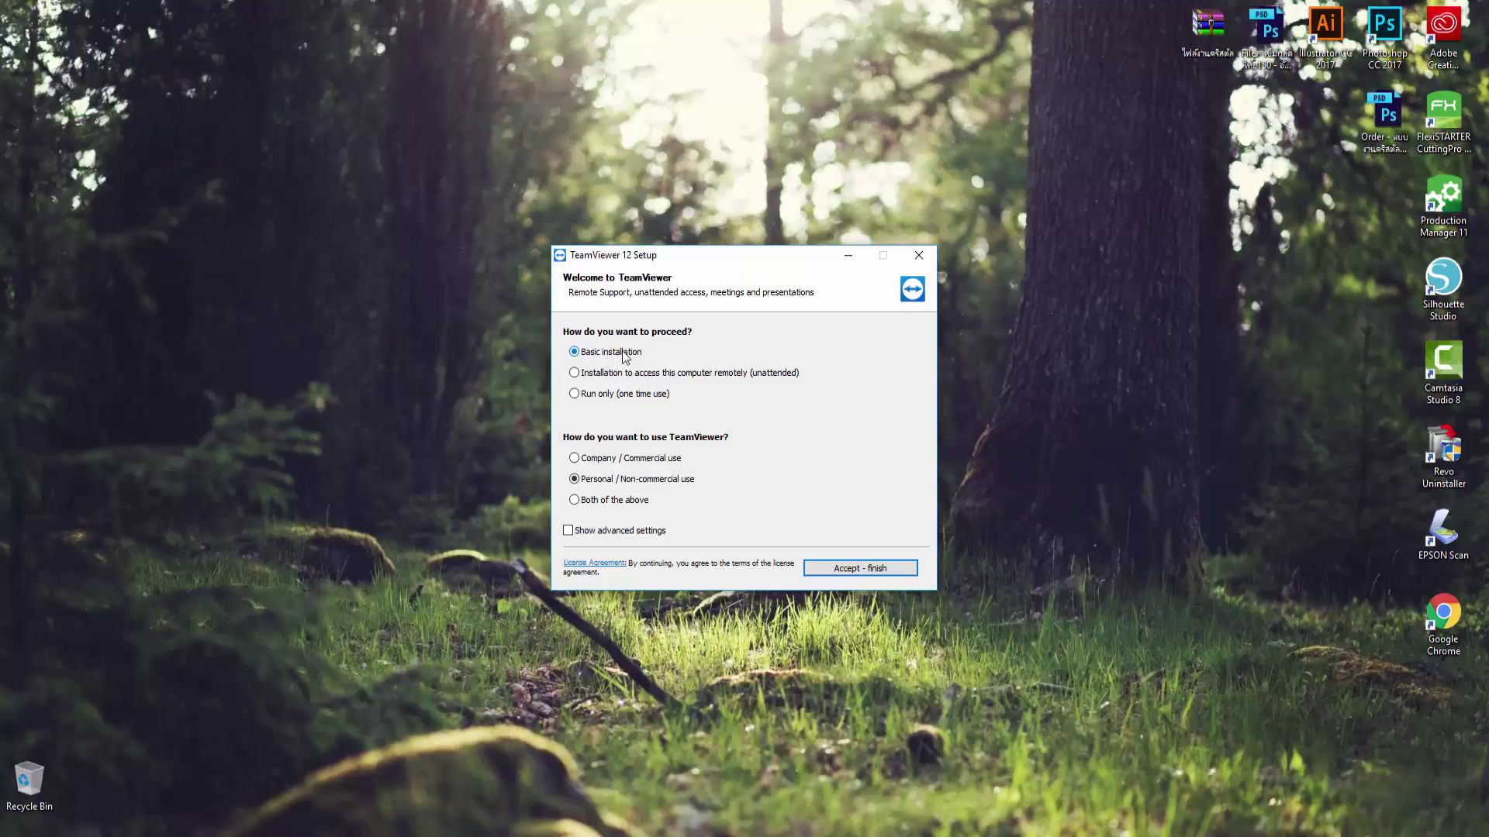
{"action": "left_click", "coordinate": [615, 459]}
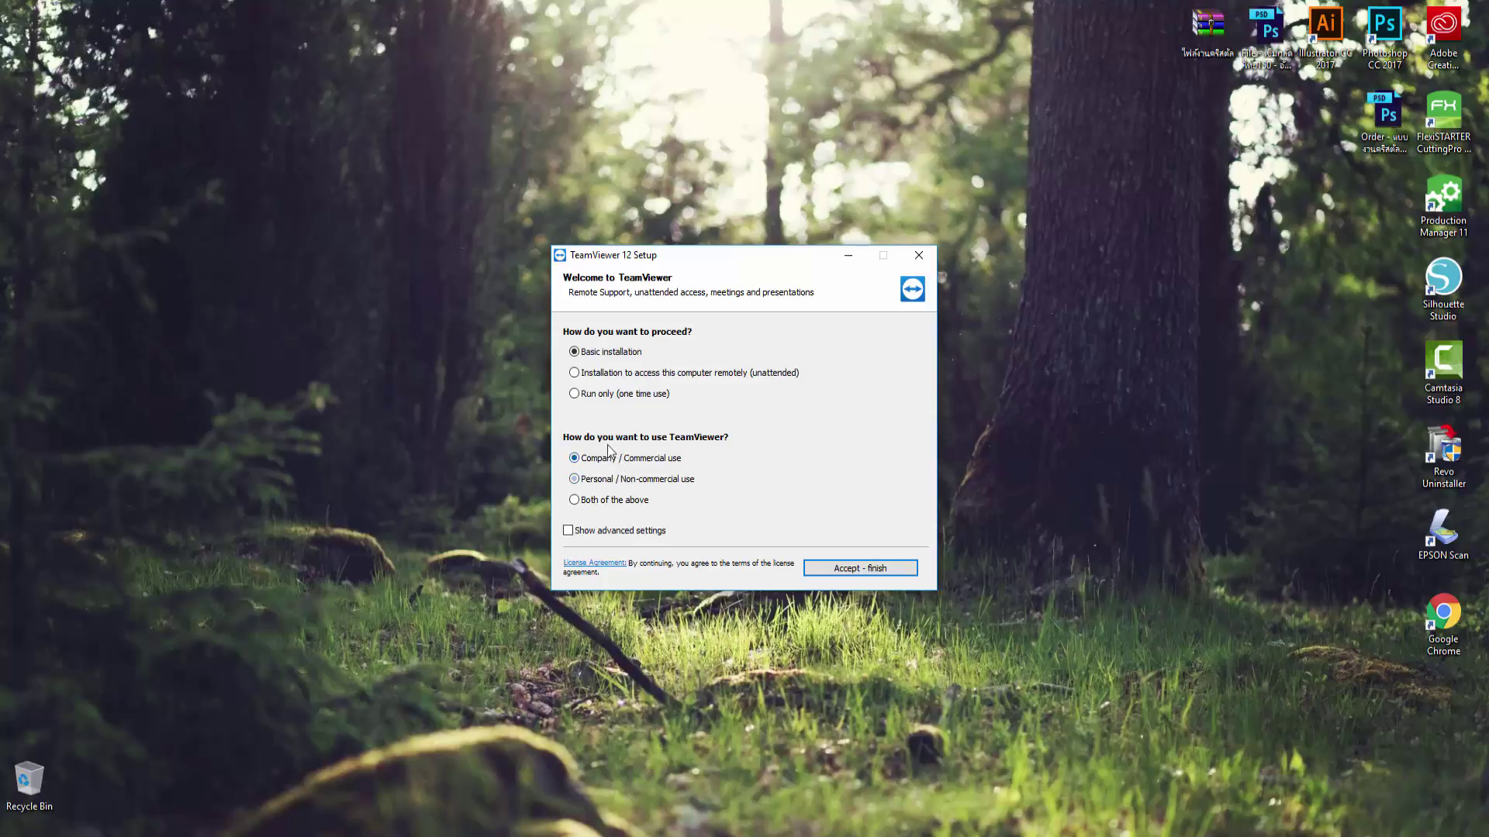
{"action": "left_click", "coordinate": [634, 484]}
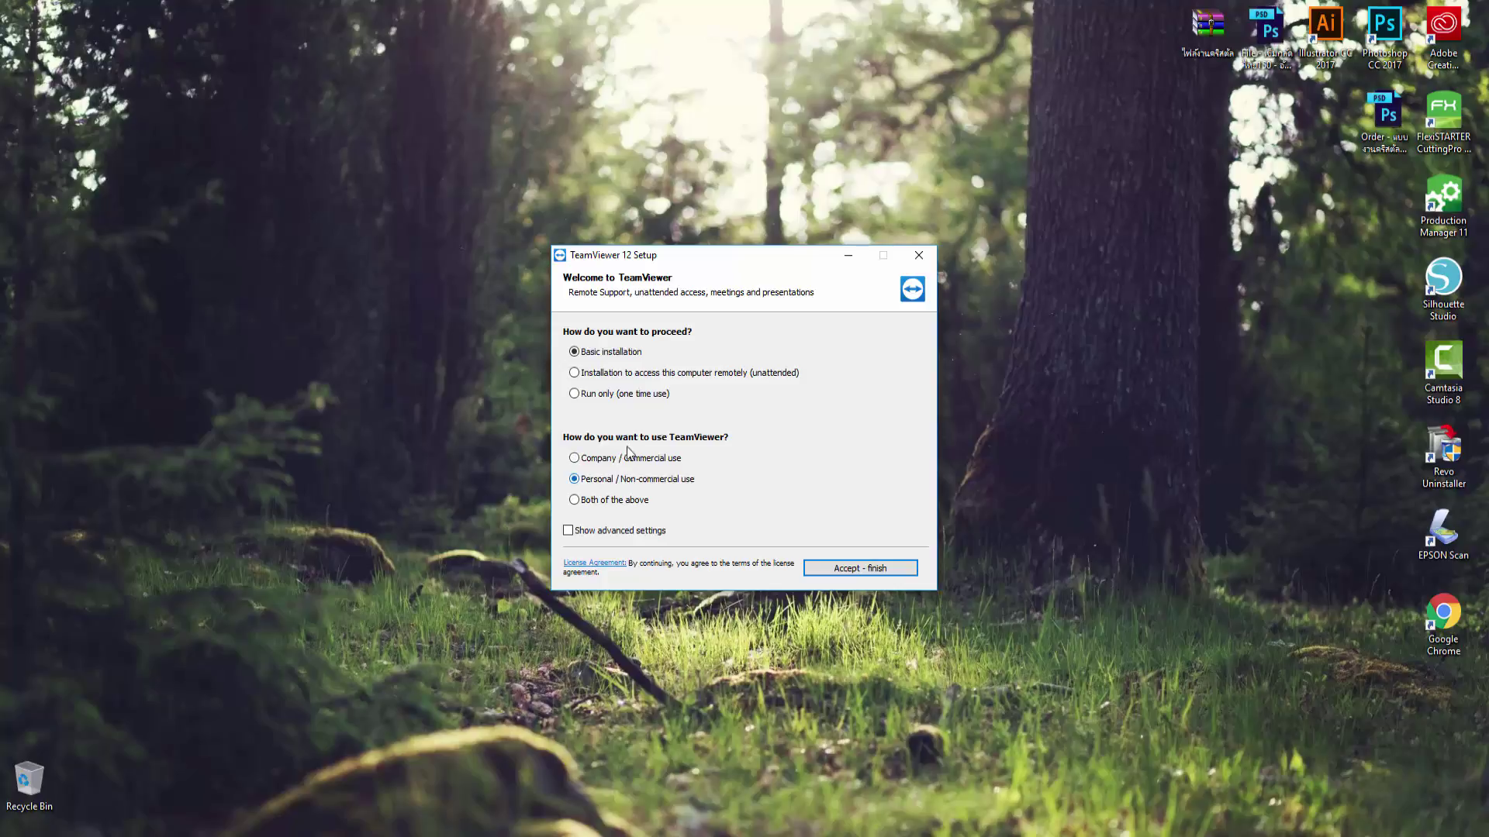
{"action": "left_click", "coordinate": [869, 571]}
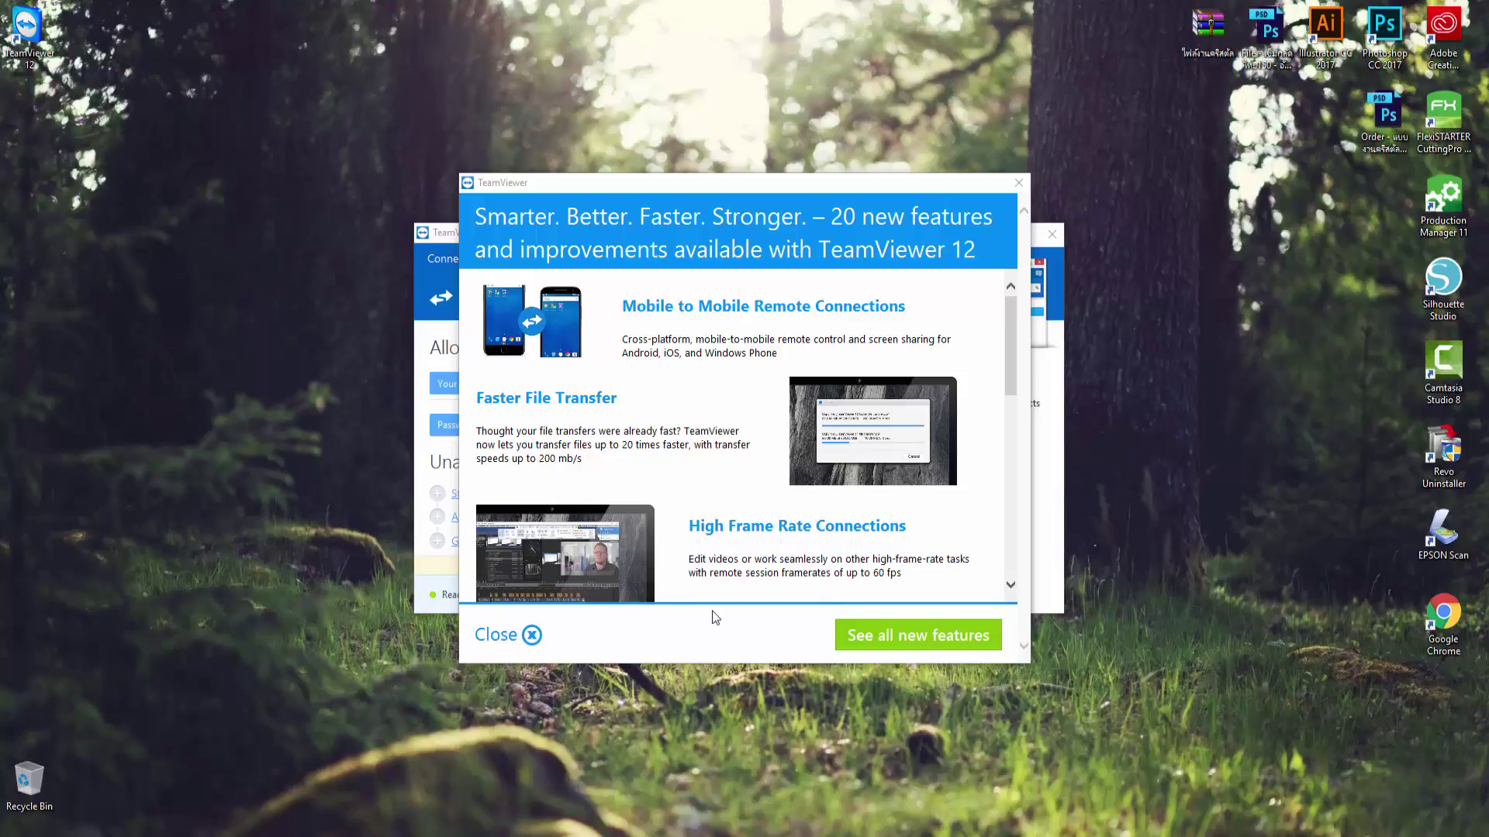
Step: Close the 'Smarter. Better. Faster.' popup and highlight this computer's ID, password and the old Partner ID
{"action": "left_click", "coordinate": [531, 639]}
{"action": "left_click", "coordinate": [531, 639]}
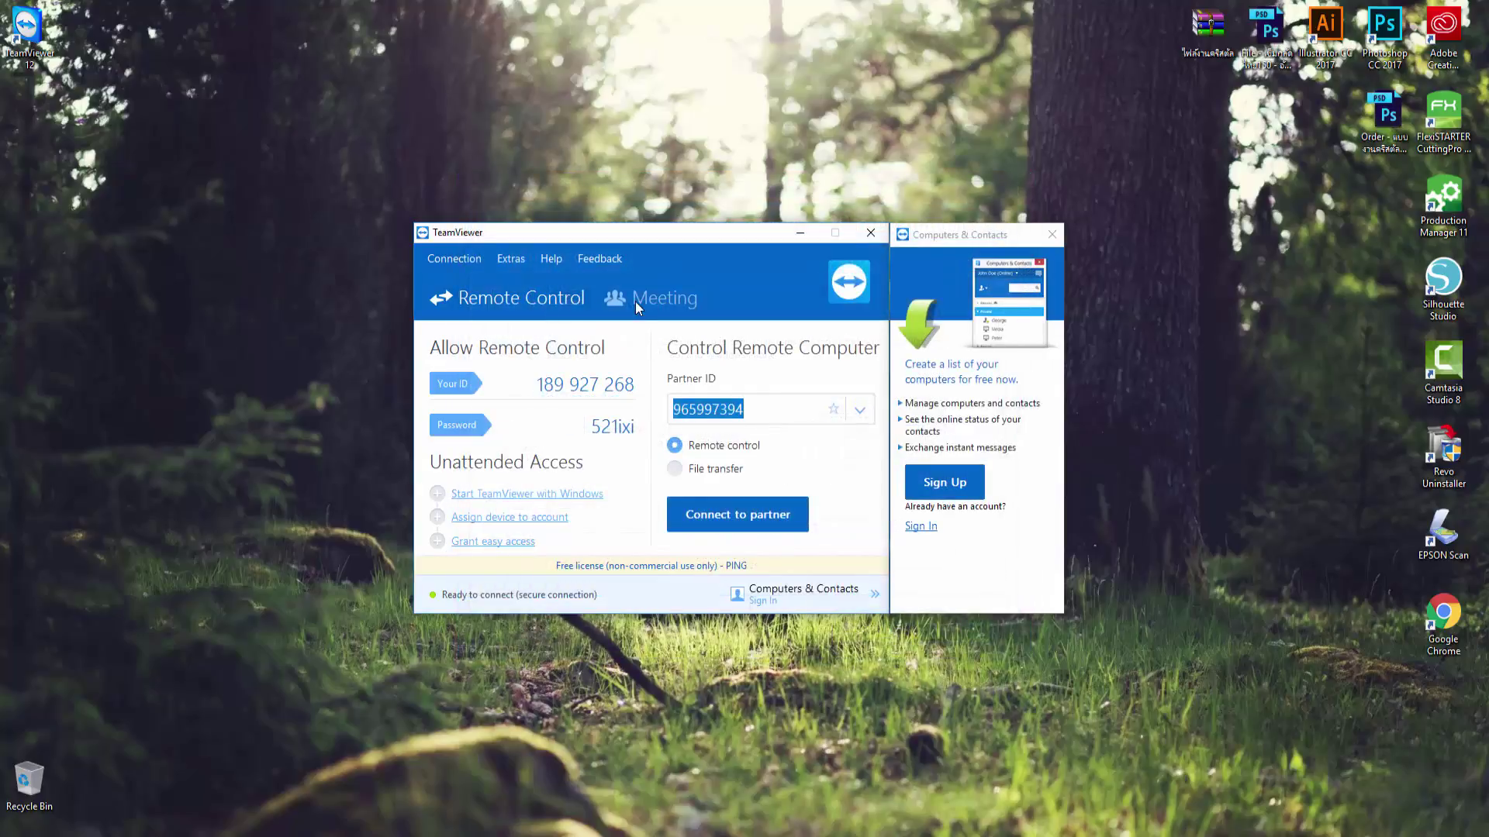
{"action": "left_click_drag", "start_coordinate": [586, 242], "coordinate": [599, 243]}
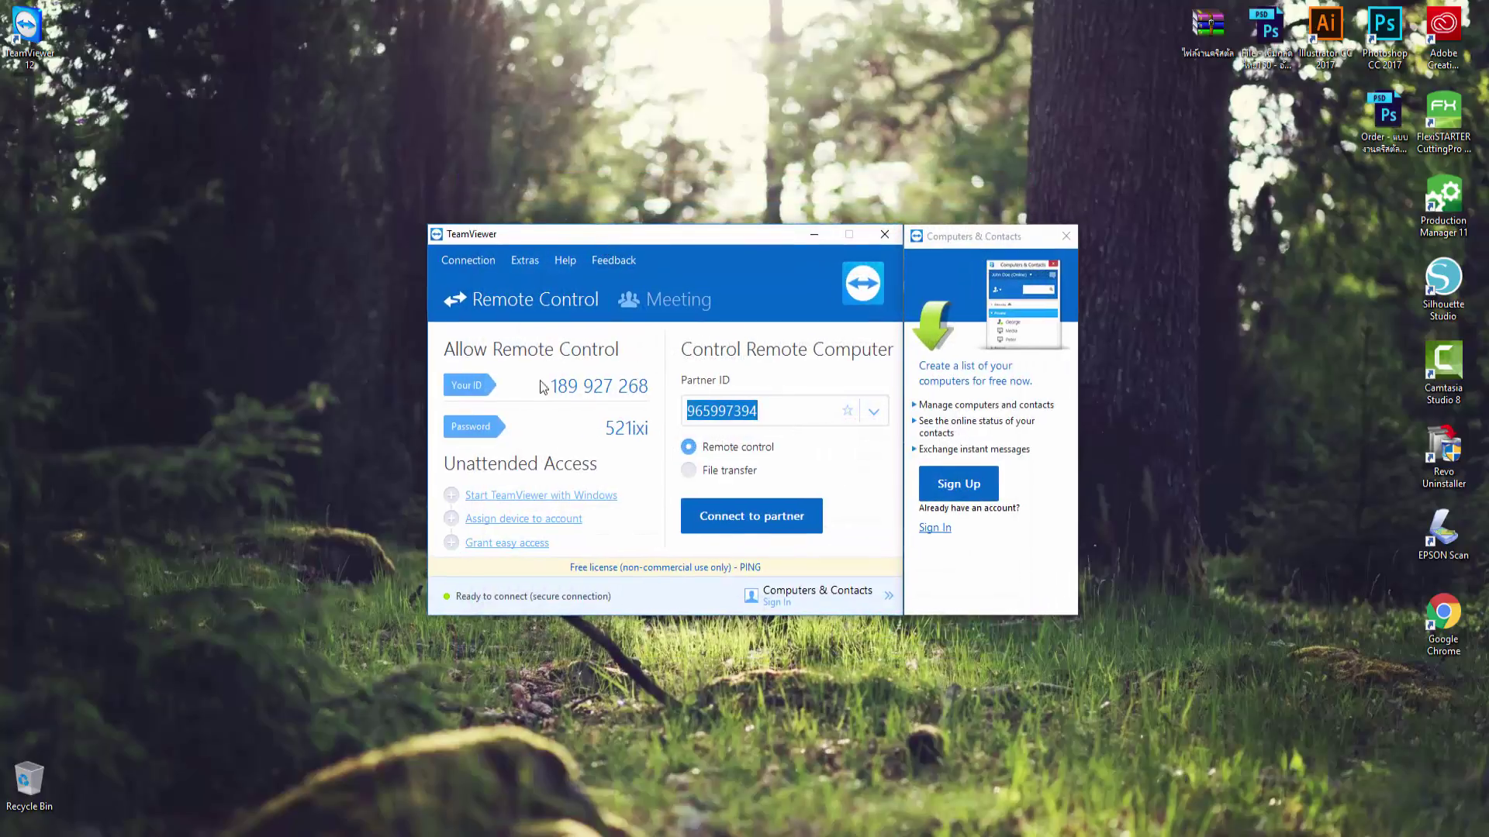
{"action": "double_click", "coordinate": [611, 433]}
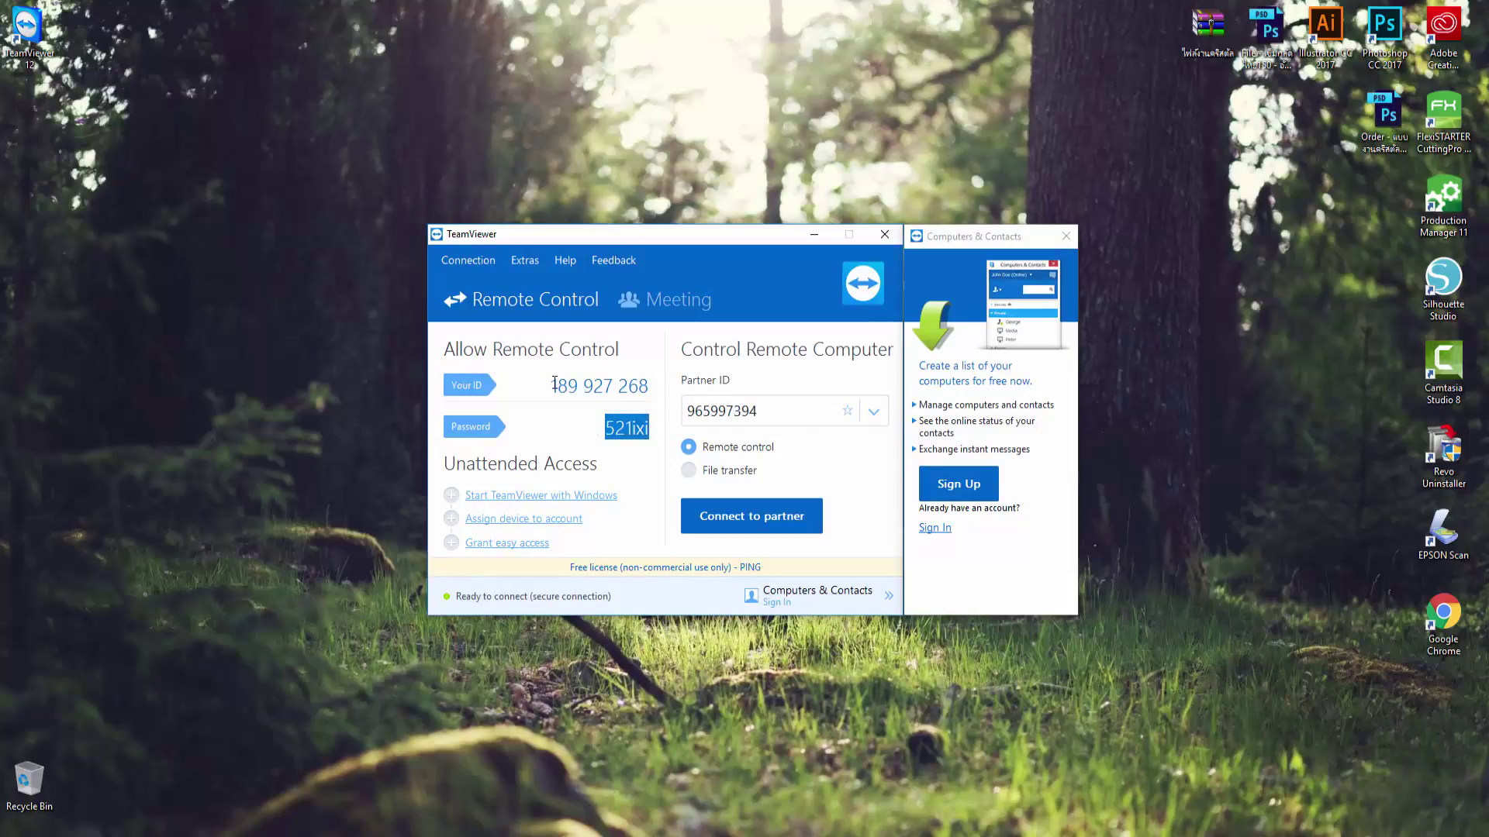
{"action": "left_click_drag", "start_coordinate": [552, 383], "coordinate": [646, 394]}
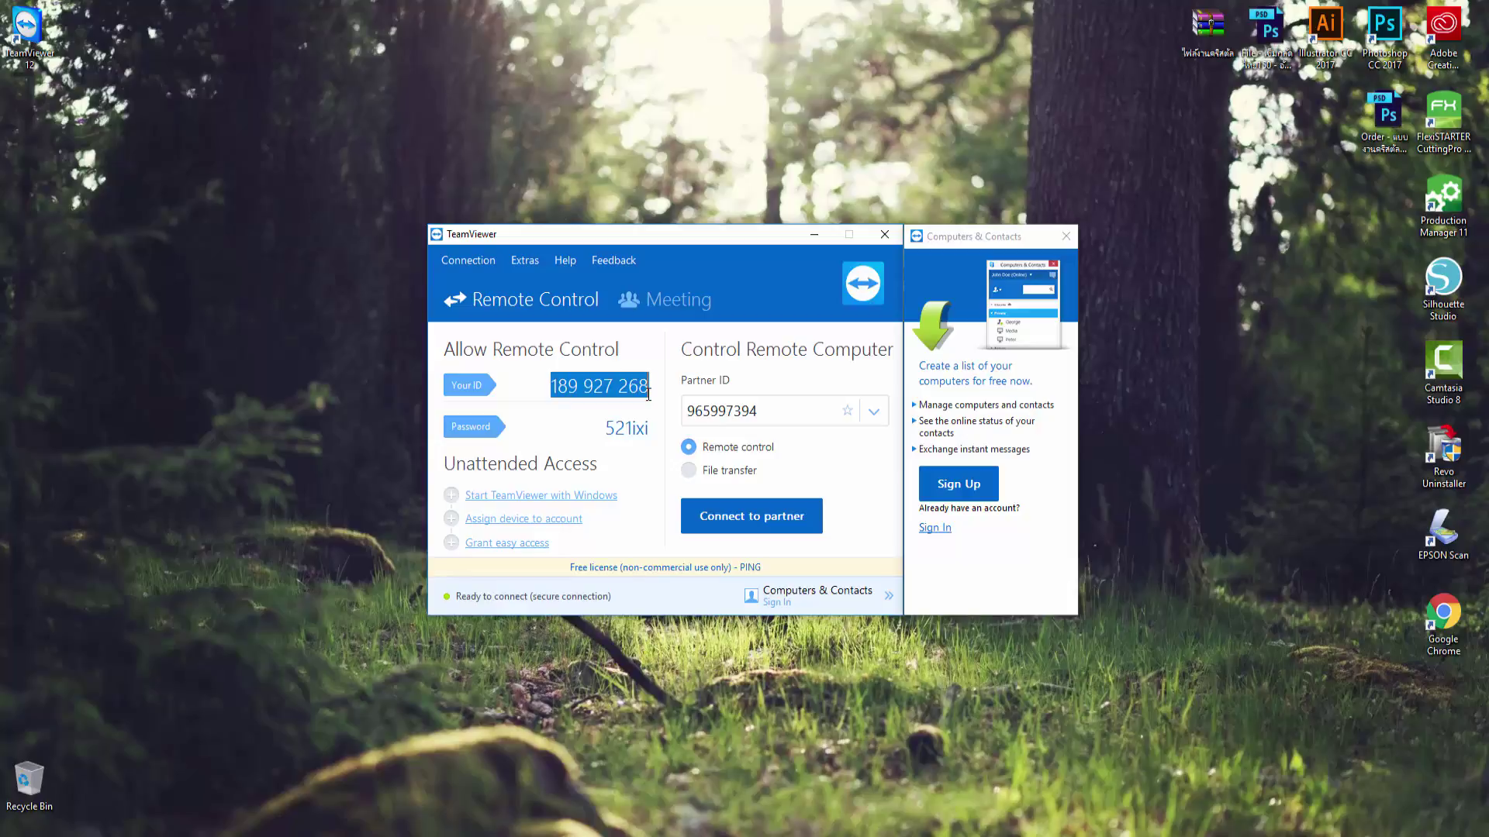
{"action": "double_click", "coordinate": [687, 419]}
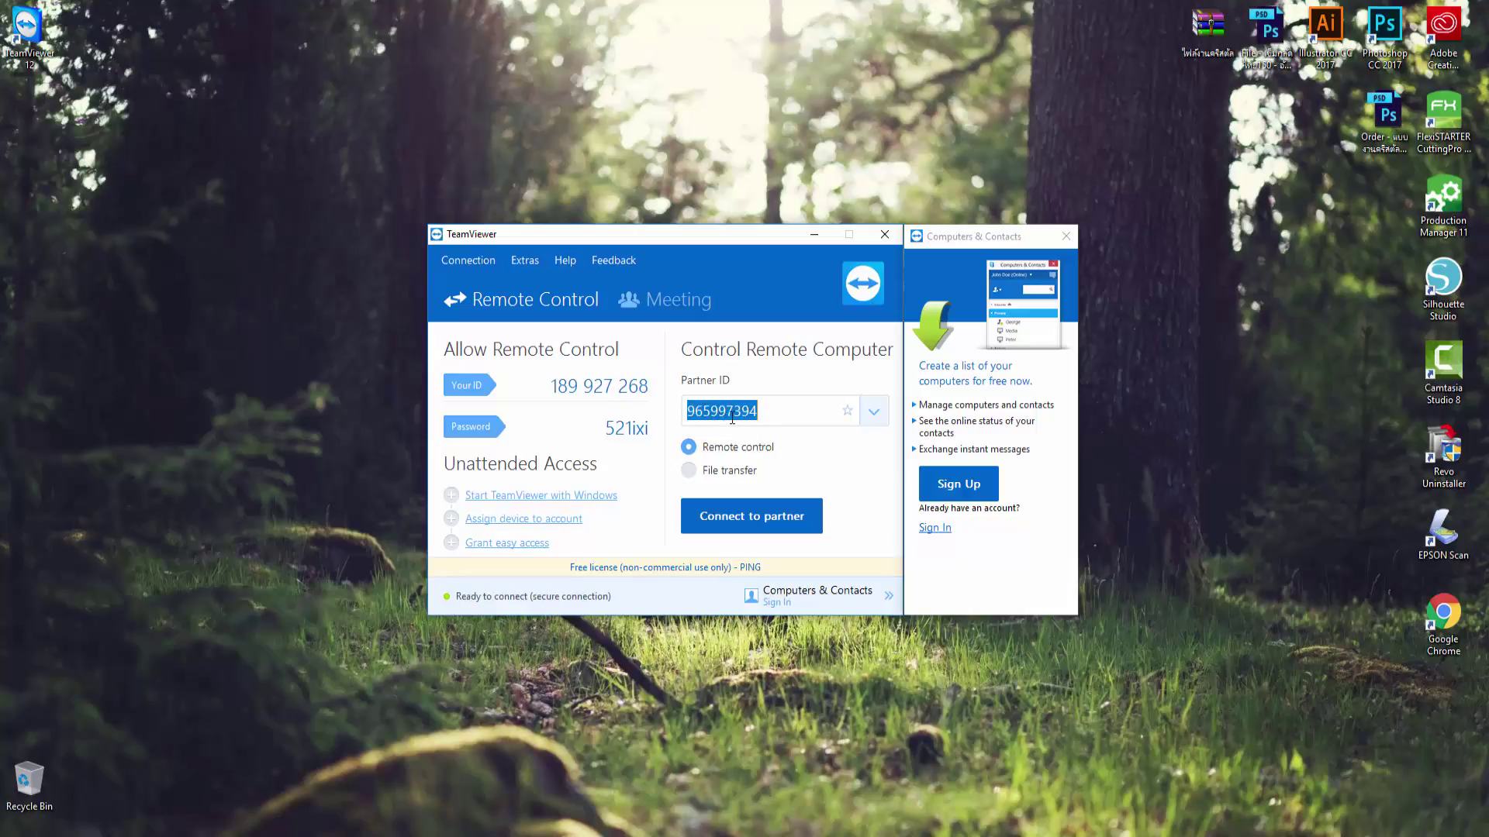
Step: Replace the Partner ID with the remote PC's ID, connect, and log on with the partner's password
{"action": "left_click", "coordinate": [784, 413]}
{"action": "left_click_drag", "start_coordinate": [785, 413], "coordinate": [673, 412]}
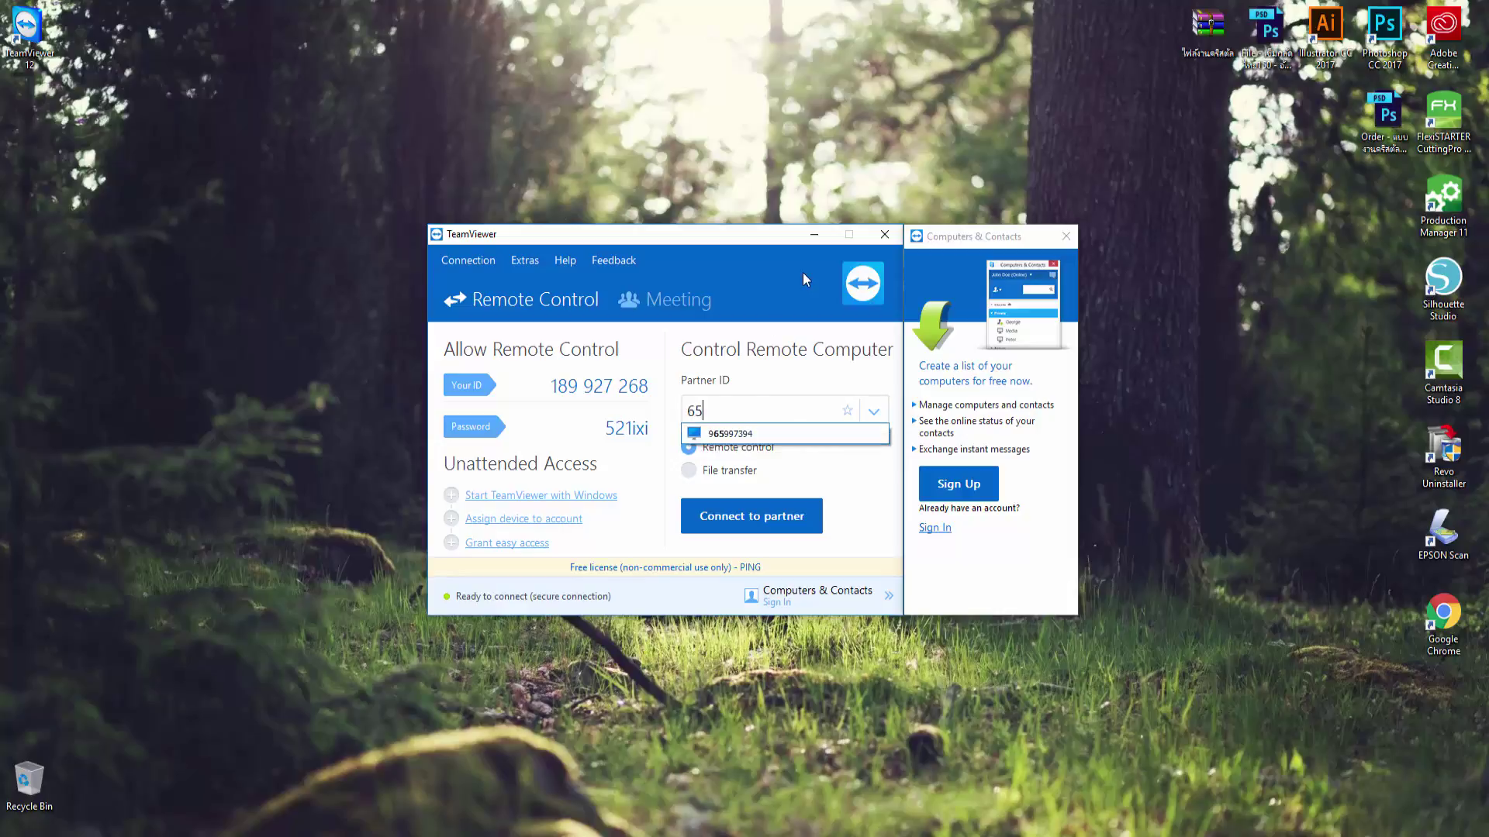
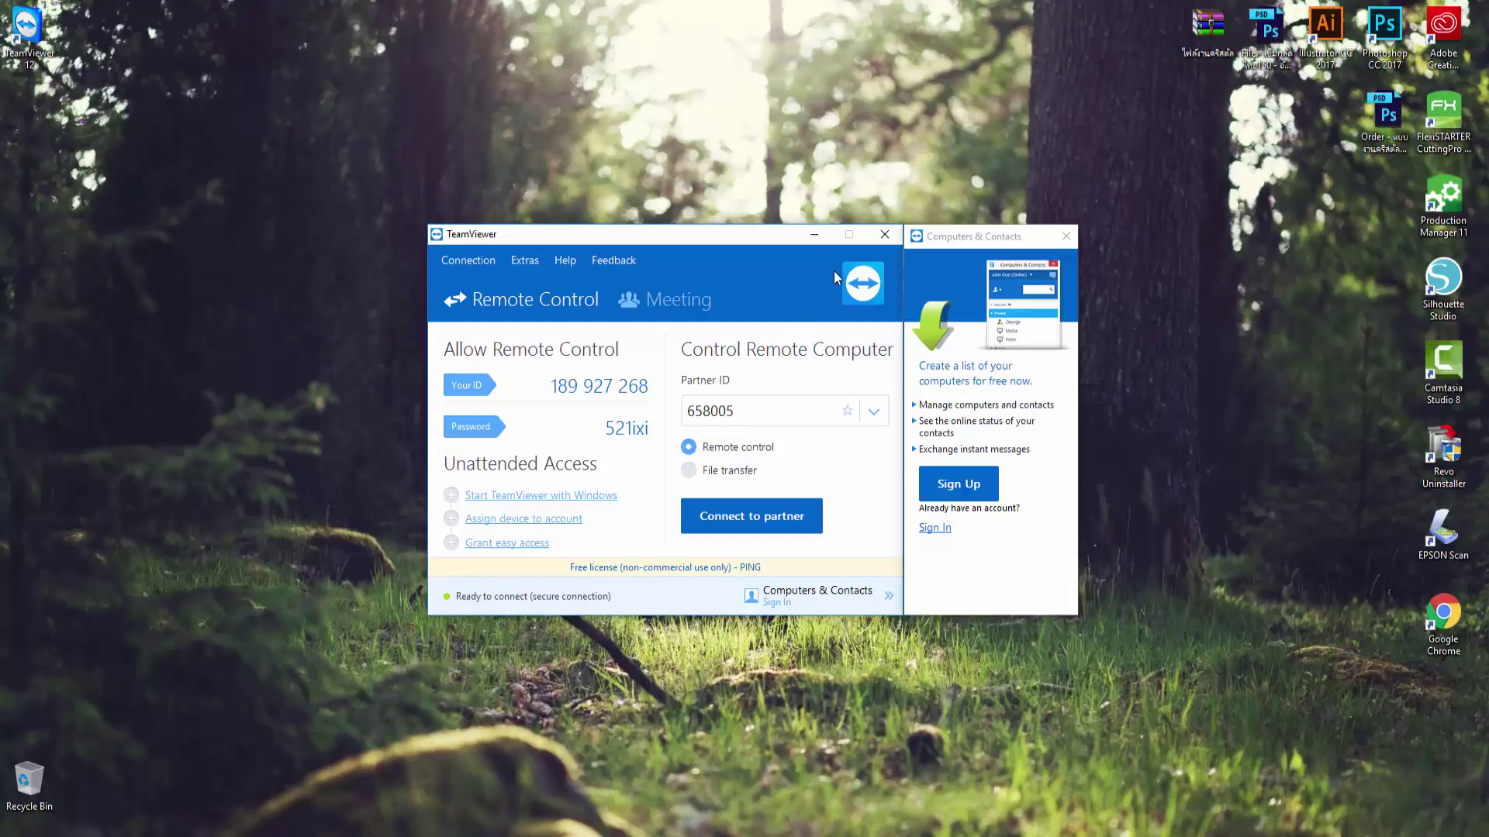
{"action": "key", "text": "Return"}
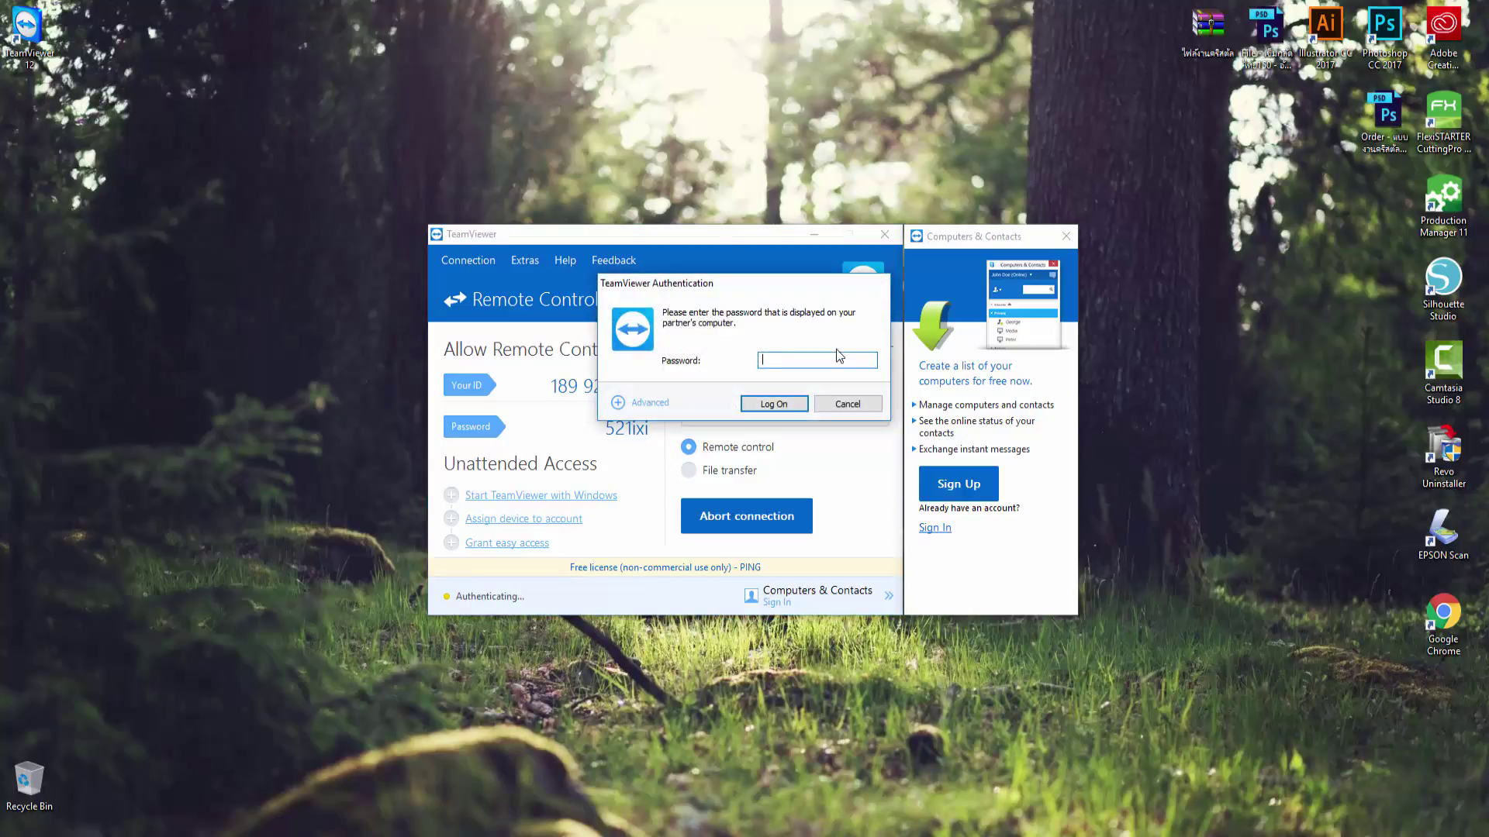
{"action": "left_click", "coordinate": [760, 404]}
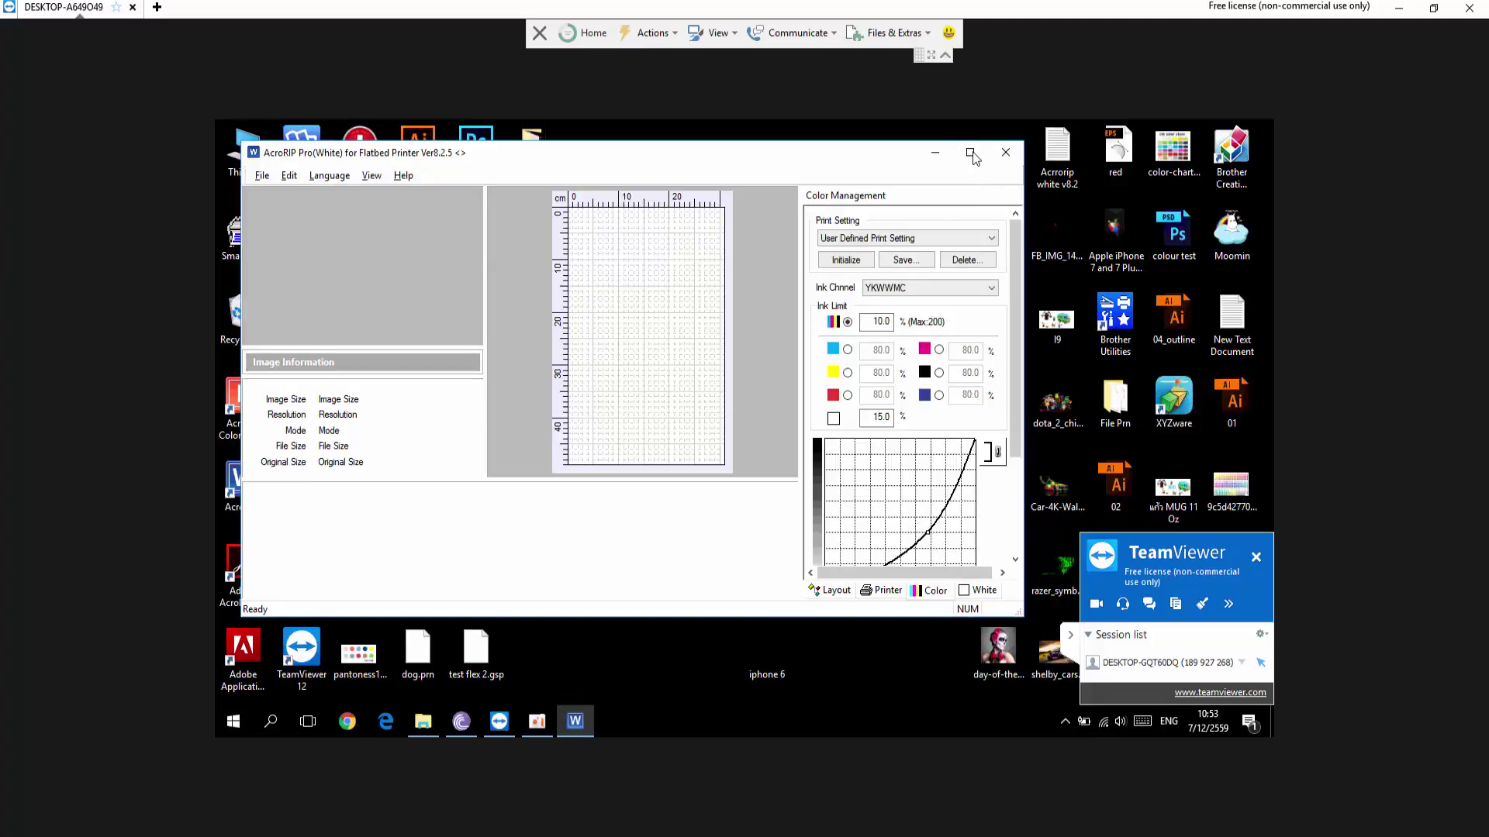
Step: Maximize, minimize and restore the AcroRIP Pro window on the remote PC
{"action": "left_click", "coordinate": [970, 153]}
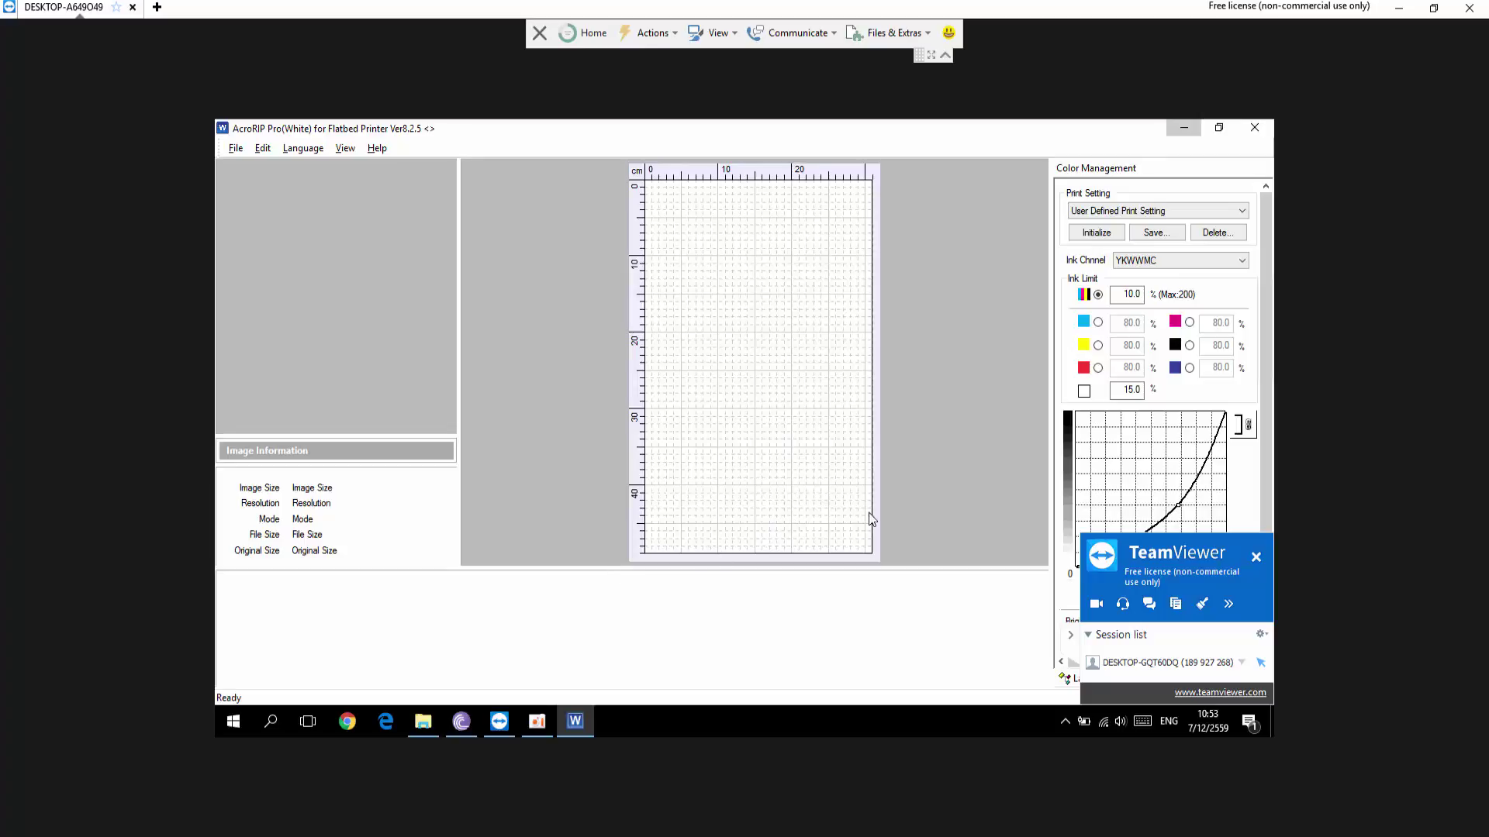
{"action": "key", "text": "super+d"}
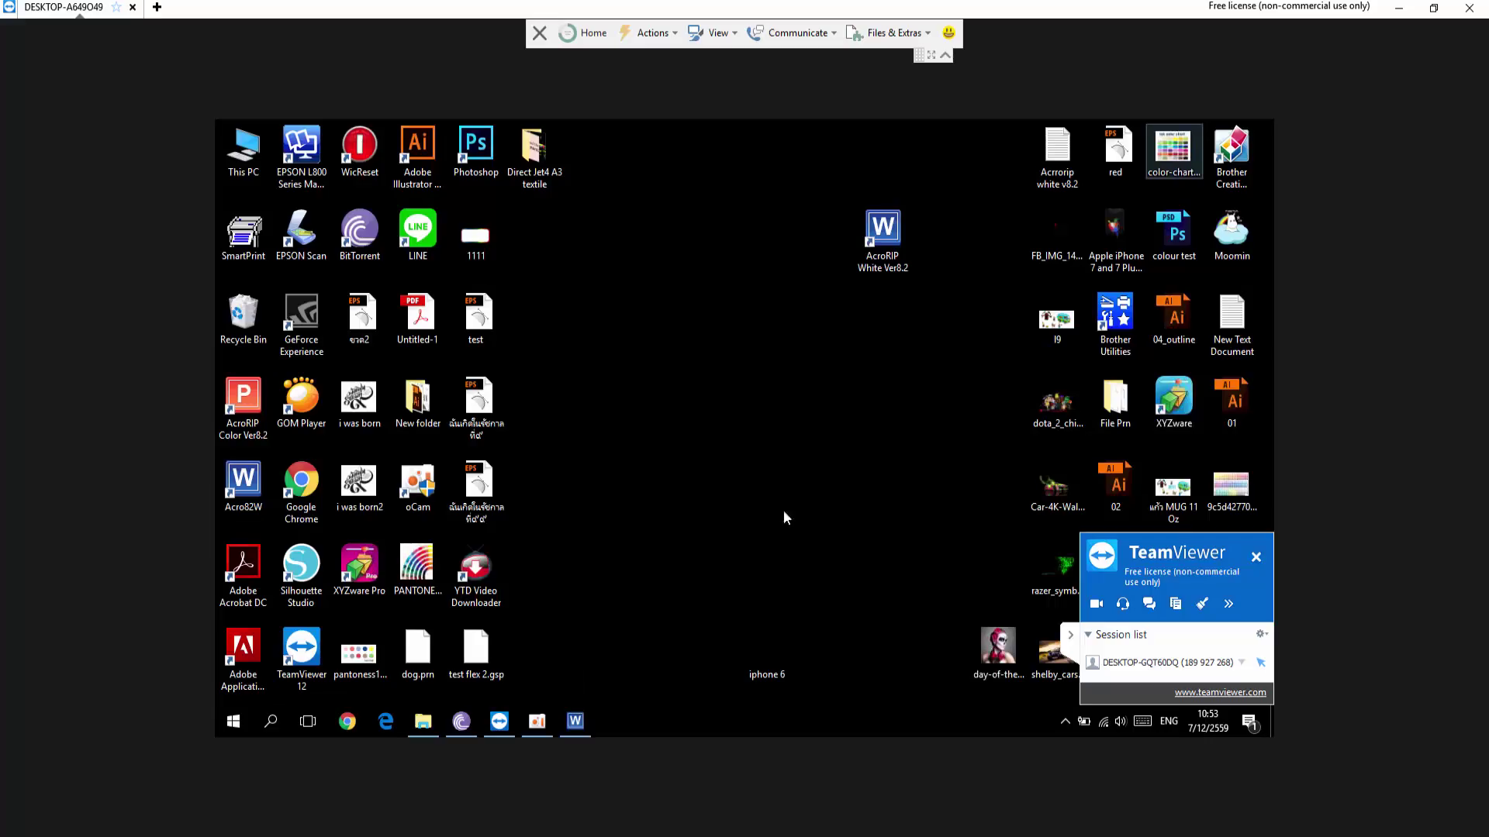
{"action": "left_click", "coordinate": [583, 724]}
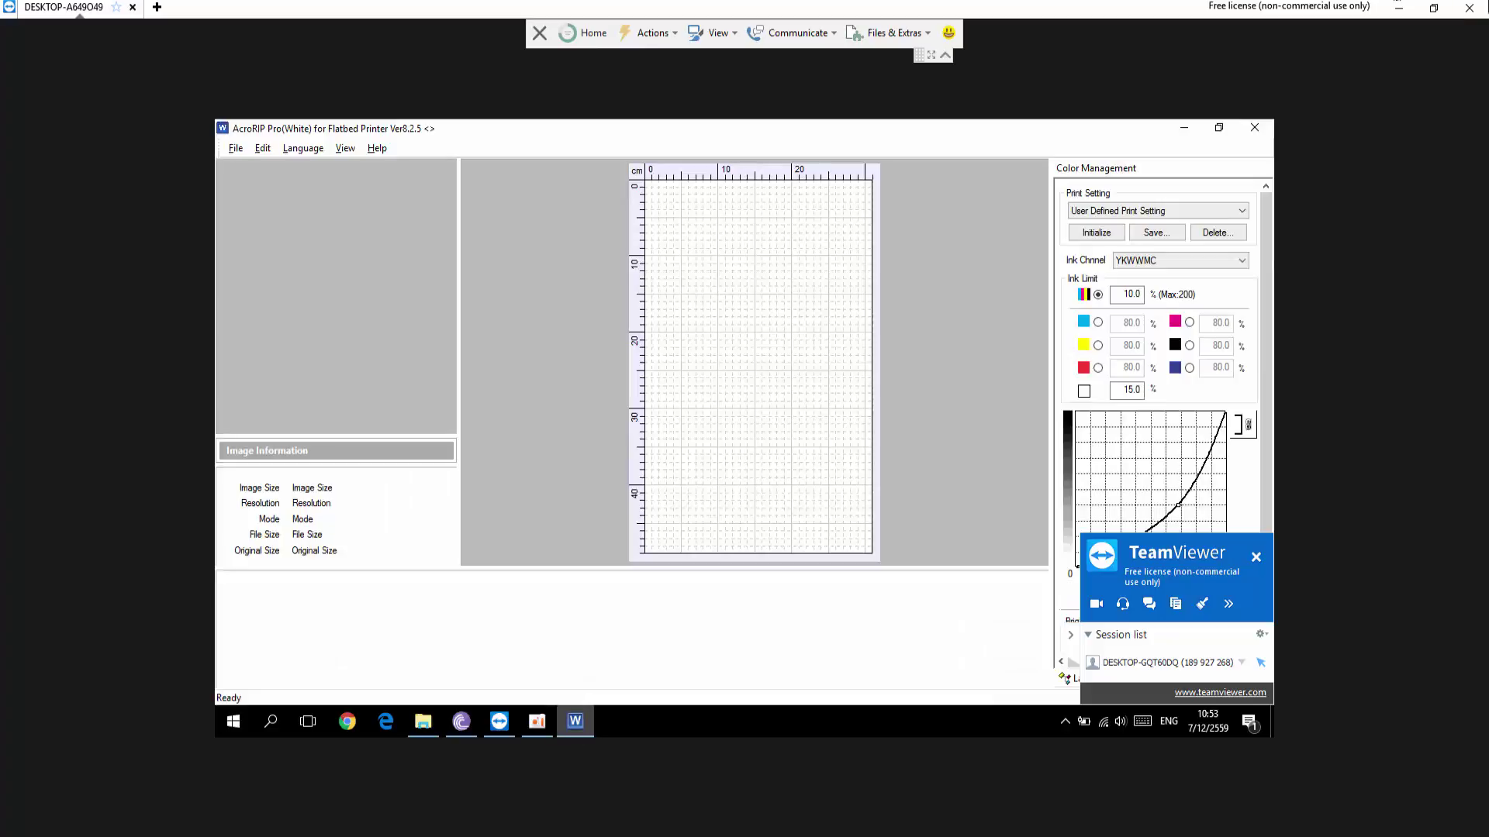
Step: End the remote session, dismiss the sponsored-session notice and promo, and close TeamViewer
{"action": "left_click", "coordinate": [1478, 10]}
{"action": "left_click", "coordinate": [880, 466]}
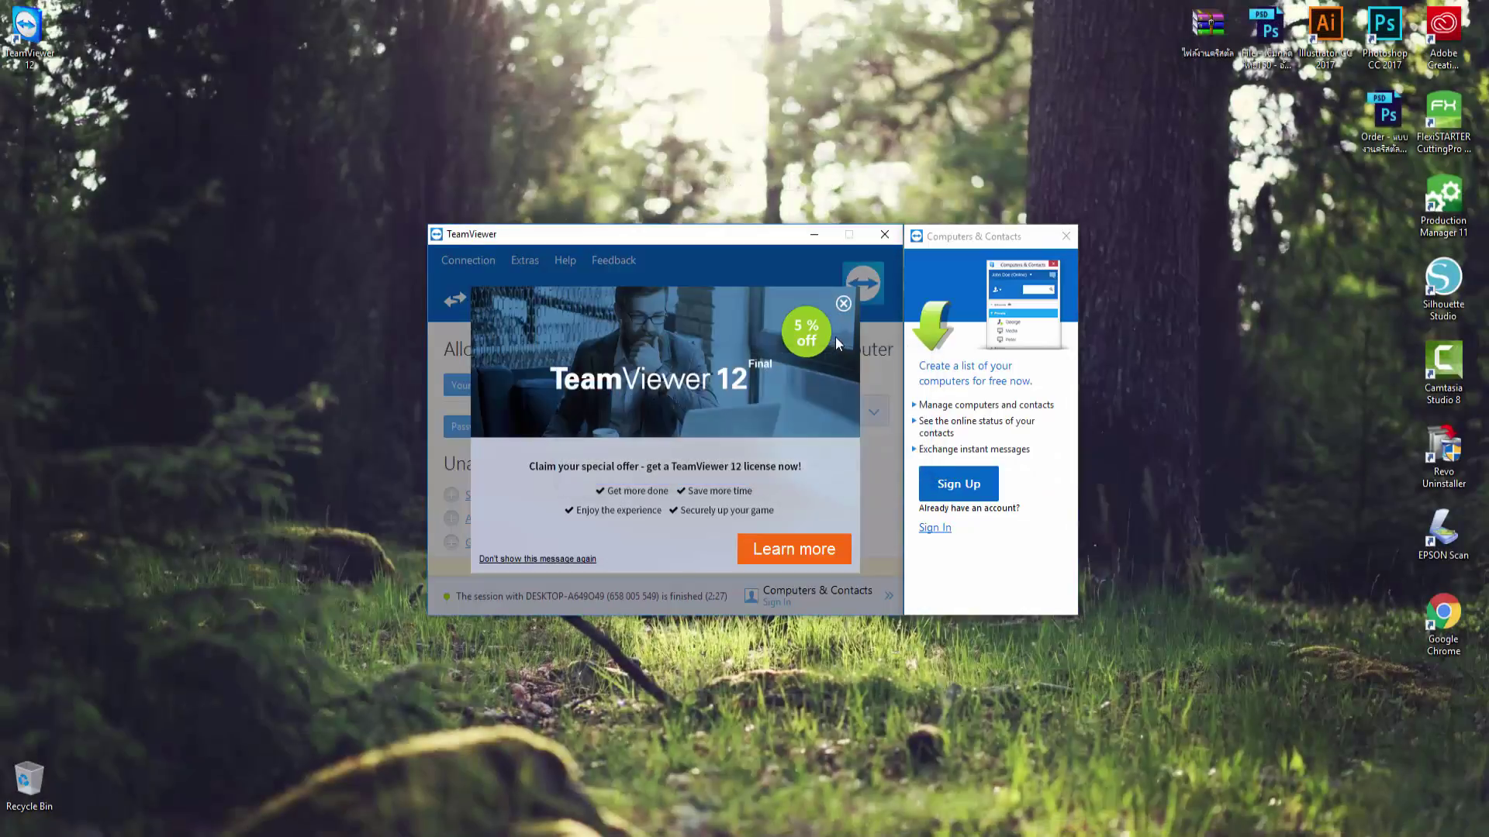
{"action": "left_click", "coordinate": [844, 303]}
{"action": "left_click", "coordinate": [883, 234]}
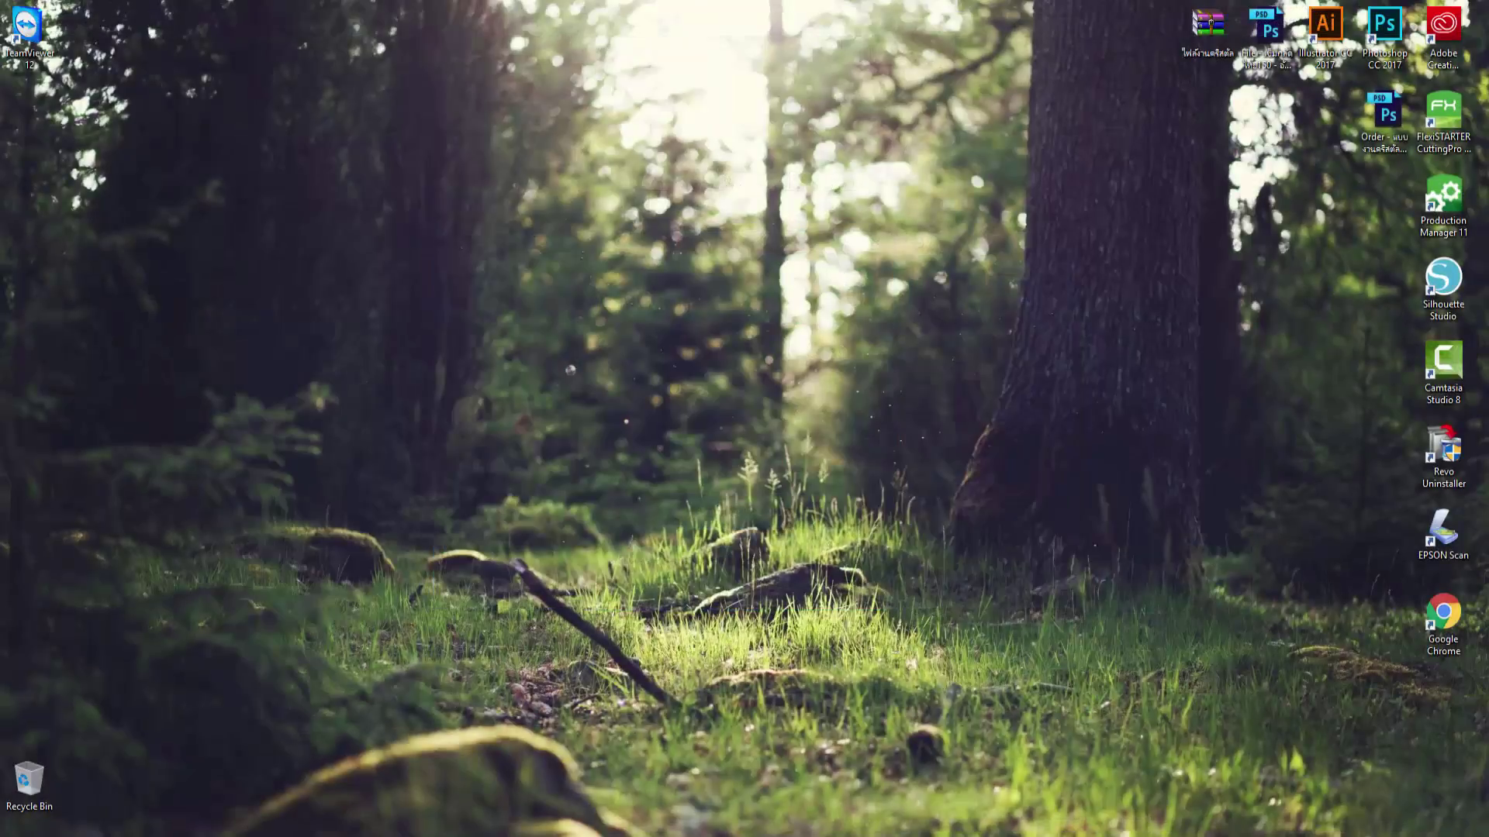